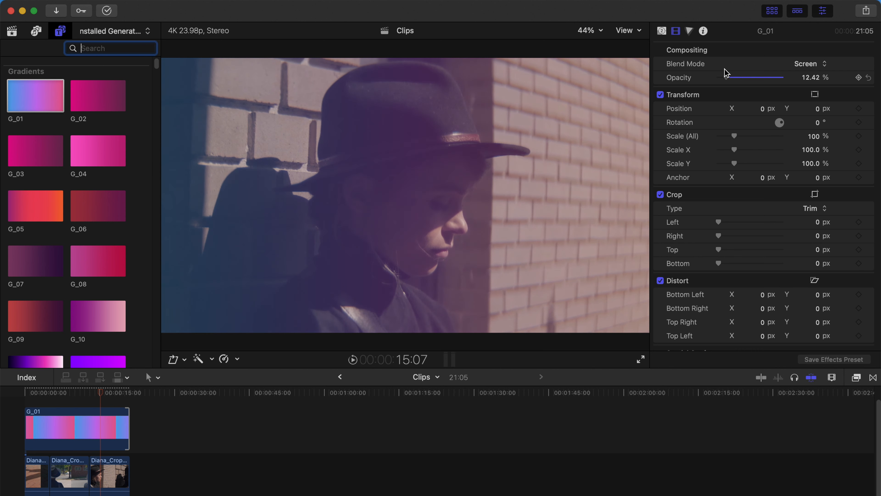
# Place the G_22 gradient above the G_01 clip and extend it to the full length of the clips
pyautogui.moveTo(735, 136)
pyautogui.mouseDown()
pyautogui.moveTo(775, 137)
pyautogui.moveTo(733, 136)
pyautogui.moveTo(756, 127)
pyautogui.moveTo(742, 130)
pyautogui.mouseUp()
pyautogui.click(869, 137)
pyautogui.scroll(-10, 134, 240)
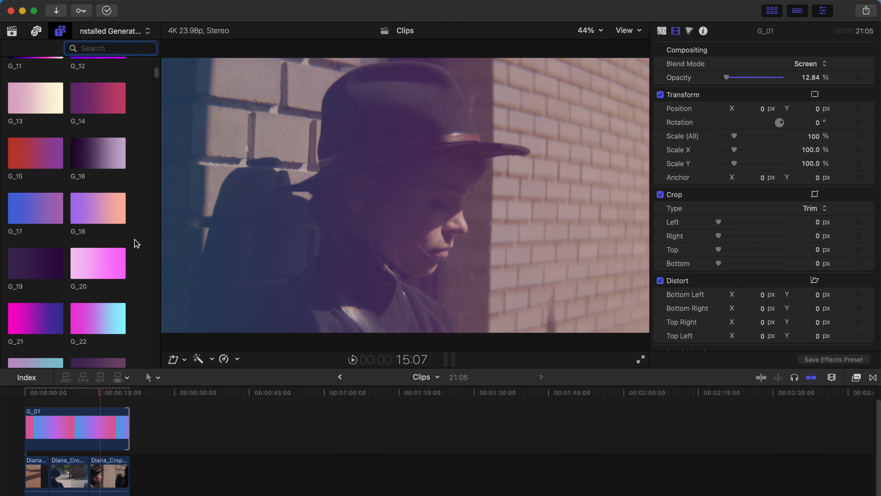
pyautogui.scroll(-3, 136, 243)
pyautogui.moveTo(157, 74)
pyautogui.mouseDown()
pyautogui.moveTo(167, 152)
pyautogui.moveTo(147, 216)
pyautogui.moveTo(156, 365)
pyautogui.moveTo(173, 292)
pyautogui.moveTo(174, 300)
pyautogui.moveTo(173, 198)
pyautogui.moveTo(177, 209)
pyautogui.moveTo(161, 53)
pyautogui.moveTo(165, 81)
pyautogui.mouseUp()
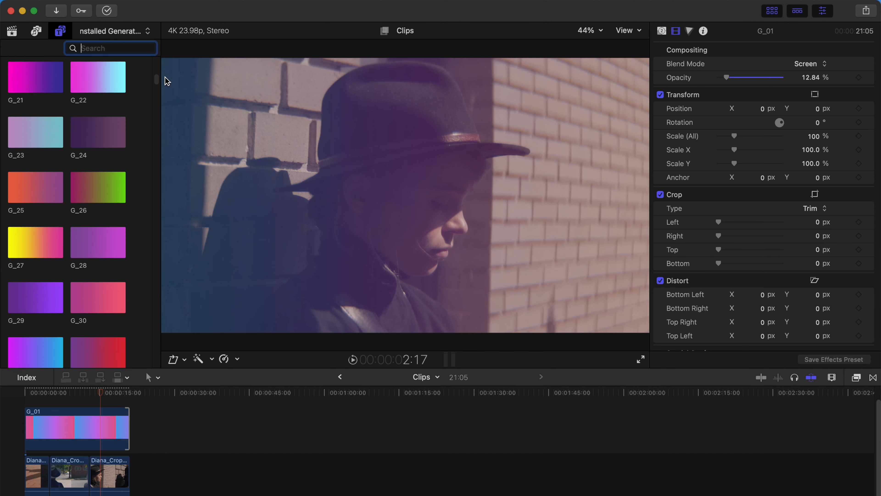
pyautogui.moveTo(103, 73); pyautogui.dragTo(34, 415)
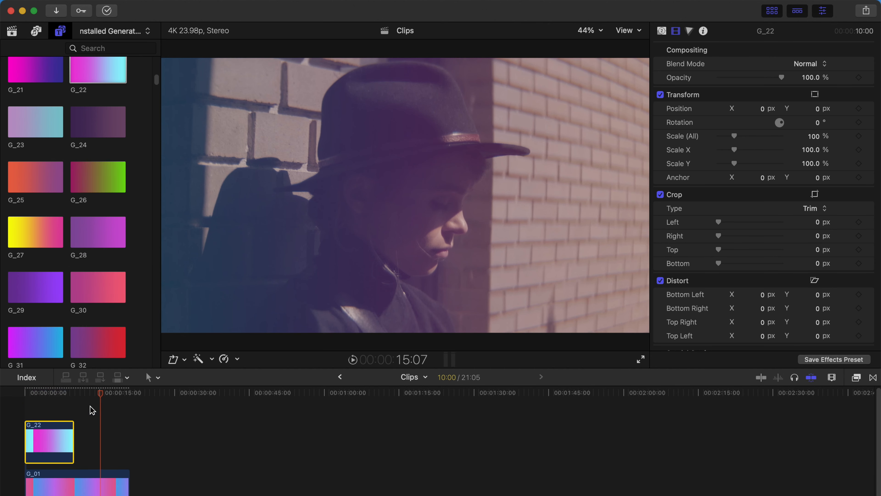
pyautogui.moveTo(73, 430); pyautogui.dragTo(128, 424)
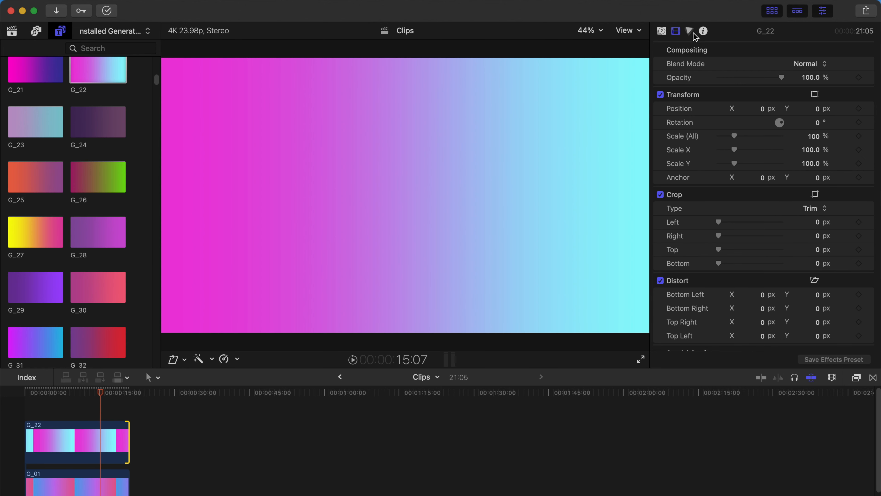
# Set the G_22 gradient's blend mode to Screen and its opacity to 0%
pyautogui.click(773, 10)
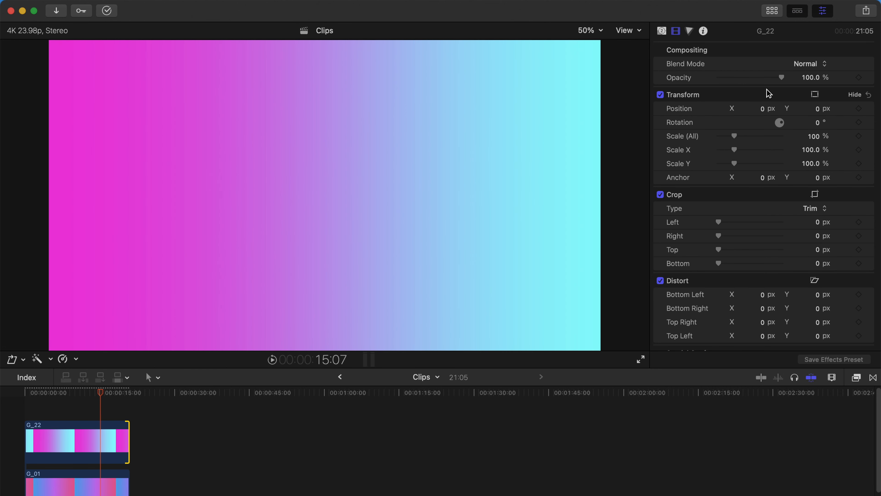
pyautogui.click(799, 65)
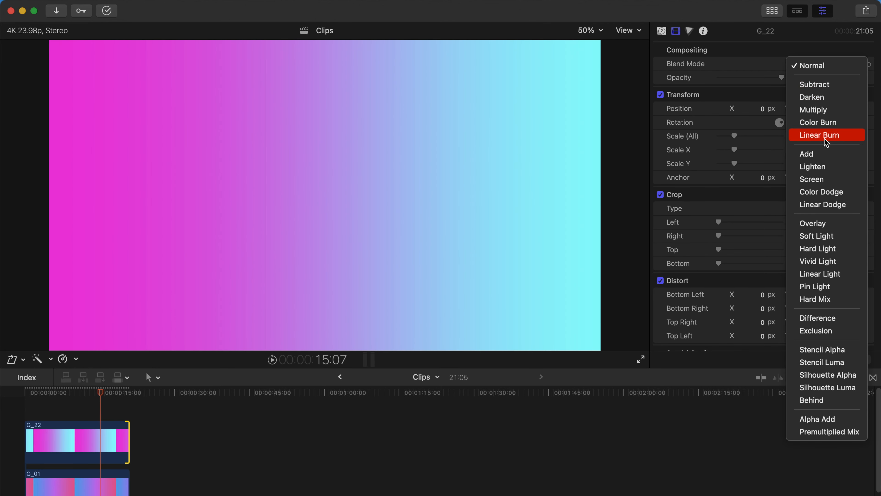
pyautogui.click(822, 179)
pyautogui.moveTo(782, 77); pyautogui.dragTo(718, 81)
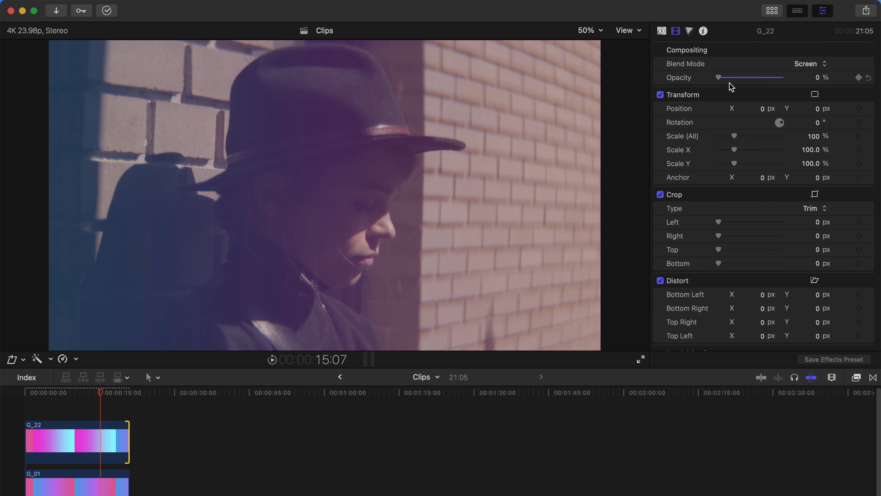
# Search the titles for "ad" and place an Adjustment Layer above the gradients, spanning the full length of the clips
pyautogui.click(769, 11)
pyautogui.click(61, 31)
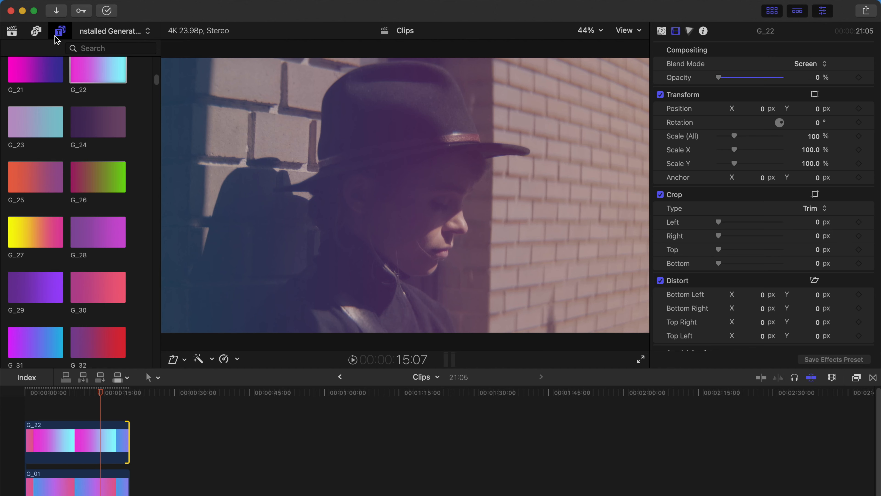
pyautogui.click(20, 52)
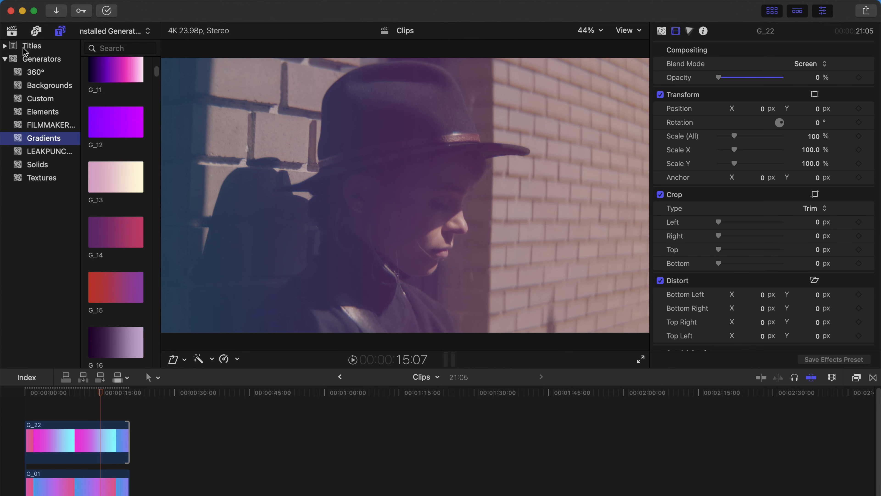
pyautogui.click(15, 47)
pyautogui.click(102, 48)
pyautogui.write('ad')
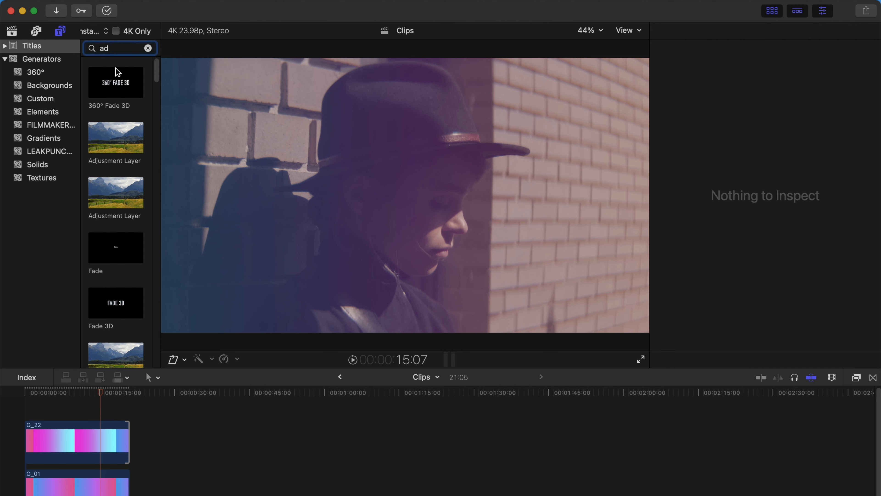
pyautogui.moveTo(130, 152); pyautogui.dragTo(129, 410)
pyautogui.click(60, 31)
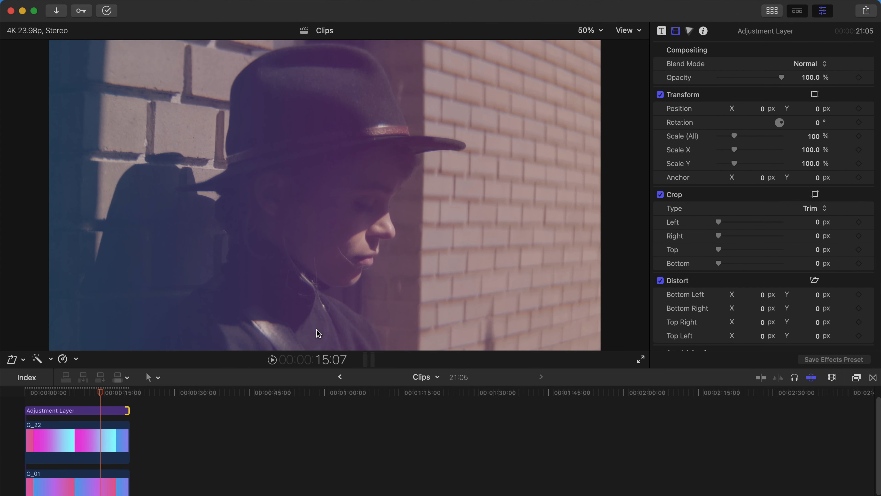
# Apply the Color_Preset_16 effect from Color_Grading_Presets to the adjustment layer
pyautogui.click(856, 377)
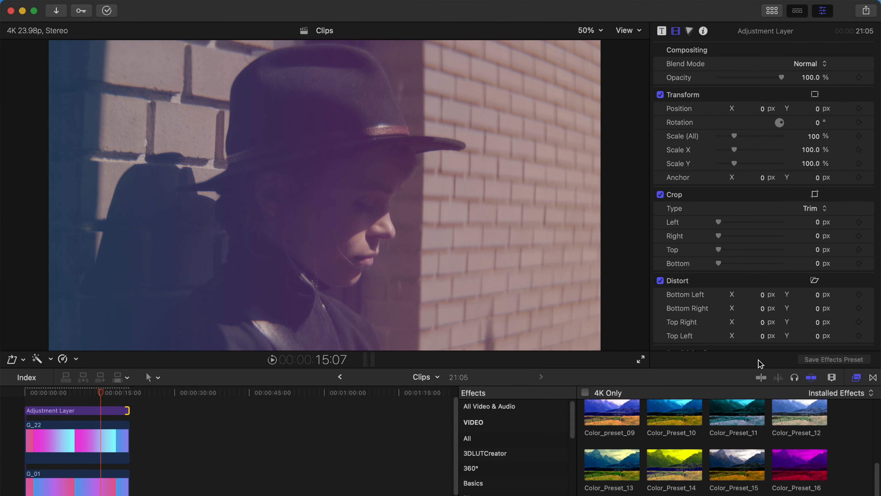
pyautogui.scroll(-10, 509, 490)
pyautogui.scroll(10, 507, 484)
pyautogui.click(489, 448)
pyautogui.click(491, 457)
pyautogui.scroll(5, 660, 448)
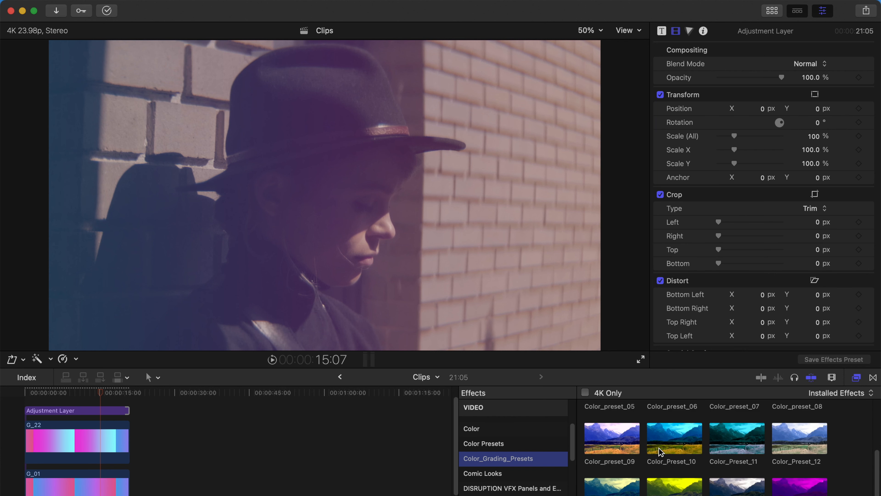
pyautogui.scroll(-5, 674, 450)
pyautogui.moveTo(781, 473); pyautogui.dragTo(108, 410)
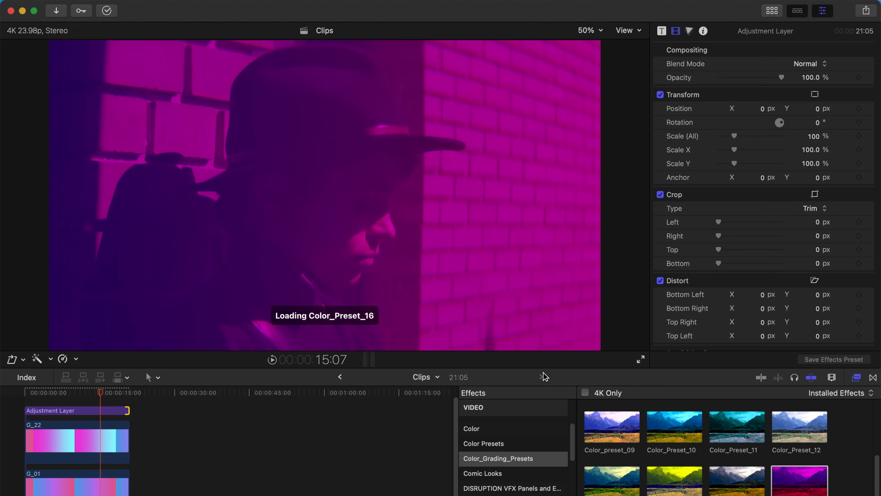
pyautogui.click(856, 377)
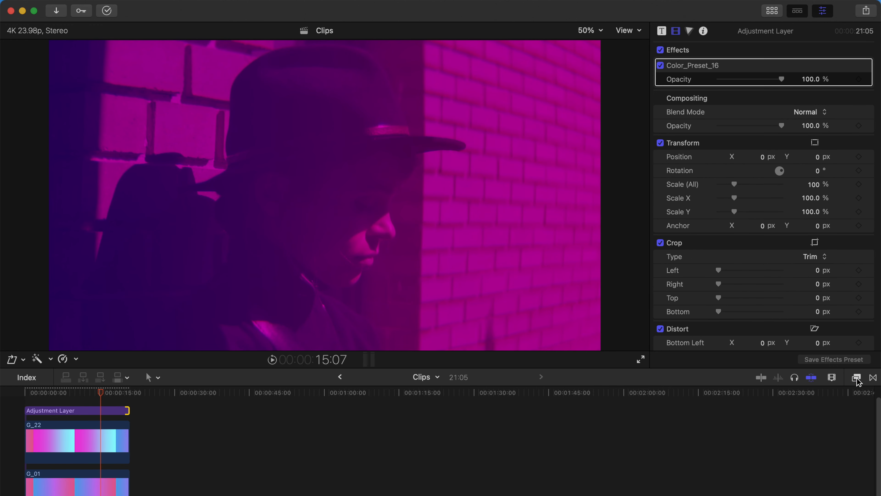
# Lower the opacity of Color_Preset_16 to 21.62% and play back the result briefly
pyautogui.moveTo(782, 79); pyautogui.dragTo(734, 79)
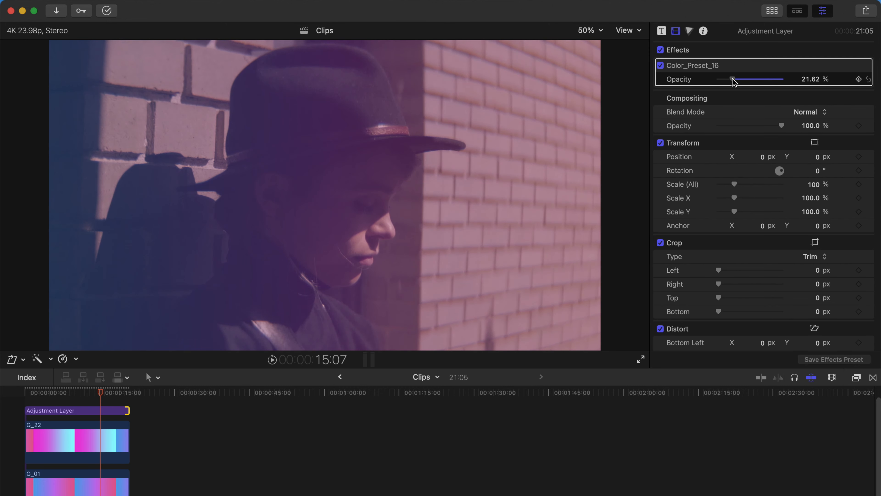
pyautogui.press('space')
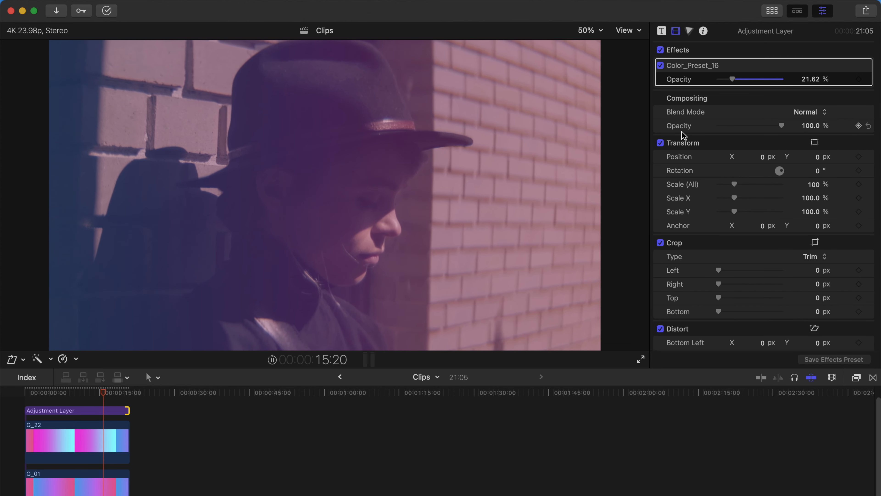
pyautogui.press('space')
# Add a Color Board to the adjustment layer, raise its master saturation to 61%, and check another frame of the footage
pyautogui.click(50, 413)
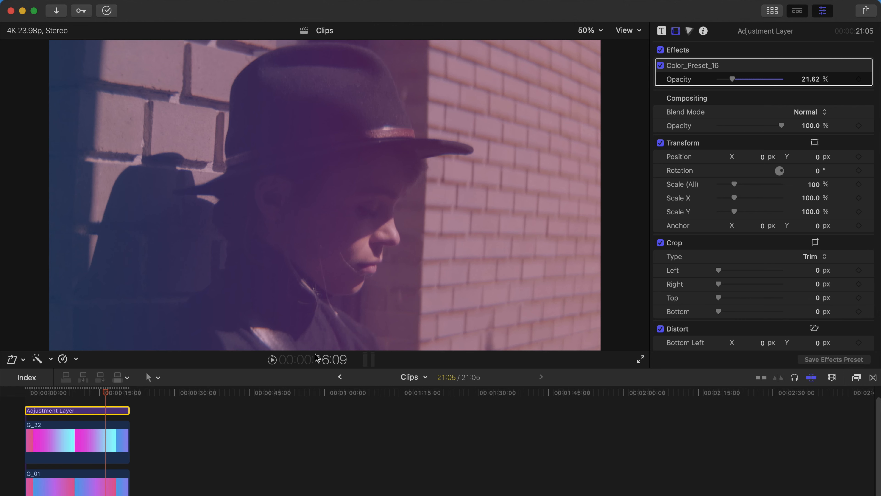
pyautogui.click(690, 31)
pyautogui.click(84, 411)
pyautogui.moveTo(670, 150); pyautogui.dragTo(673, 85)
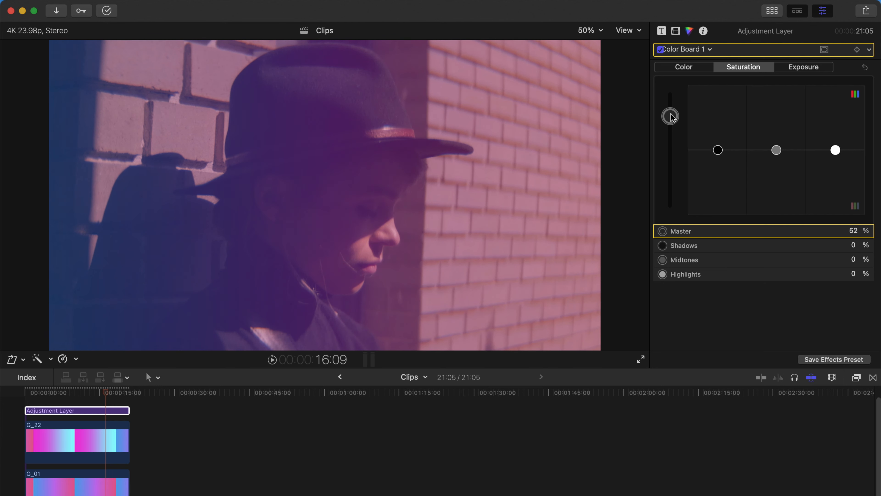
pyautogui.moveTo(672, 117)
pyautogui.mouseDown()
pyautogui.moveTo(672, 133)
pyautogui.moveTo(685, 104)
pyautogui.moveTo(687, 112)
pyautogui.mouseUp()
pyautogui.moveTo(35, 393); pyautogui.dragTo(95, 393)
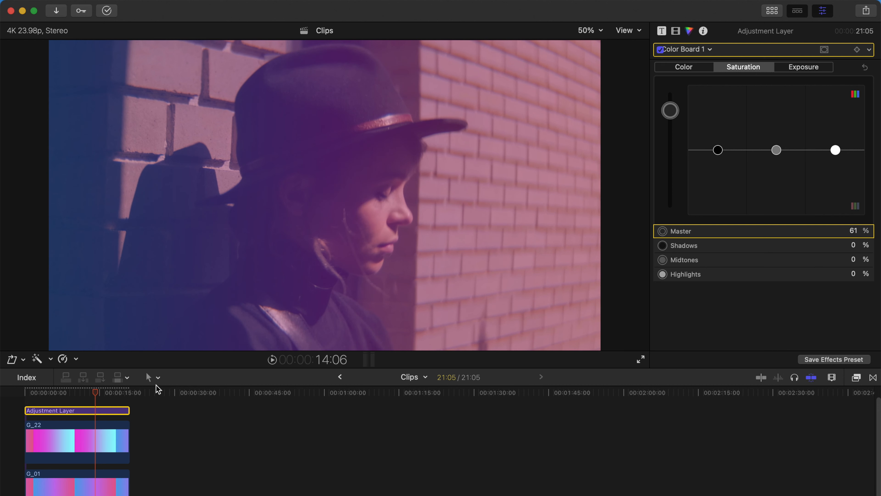
# Set the Color Board saturation to 7% for master, 33% for midtones and 53% for highlights
pyautogui.moveTo(670, 110); pyautogui.dragTo(673, 130)
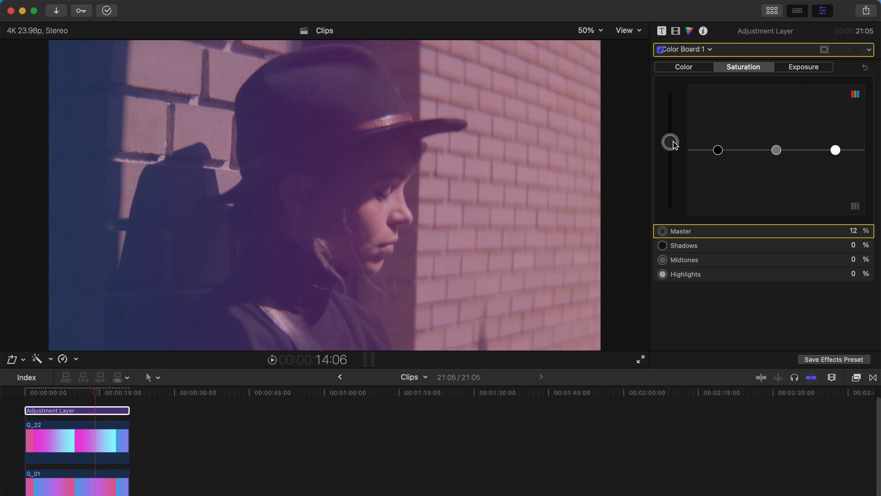
pyautogui.moveTo(676, 141); pyautogui.dragTo(676, 144)
pyautogui.moveTo(776, 150); pyautogui.dragTo(776, 130)
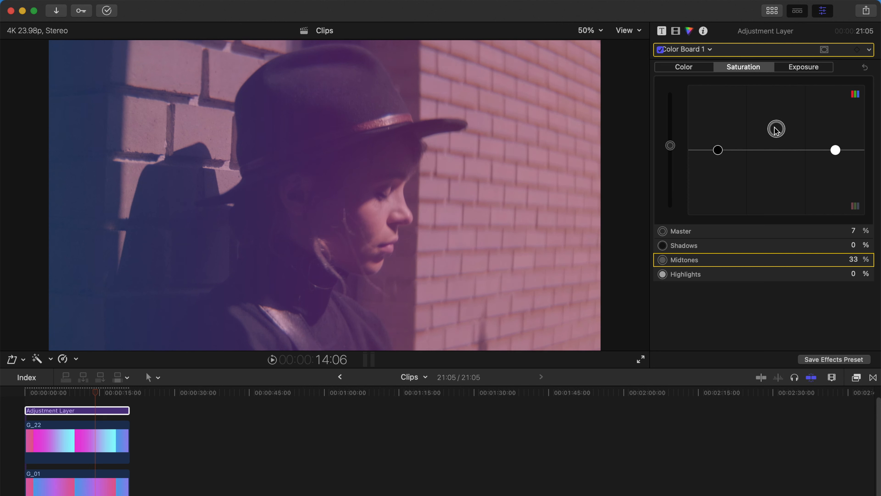
pyautogui.moveTo(836, 149); pyautogui.dragTo(844, 114)
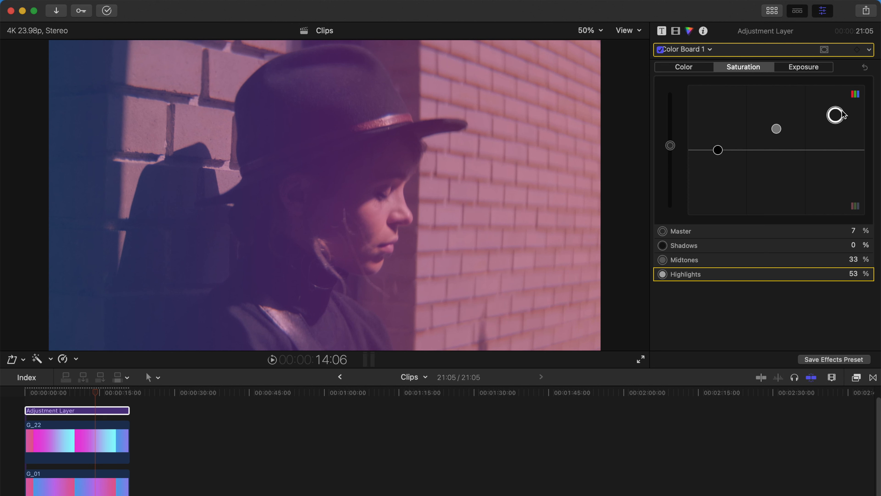
# Compare the footage with the adjustment layer disabled and enabled at several points along the timeline, leaving it enabled
pyautogui.moveTo(45, 392); pyautogui.dragTo(26, 392)
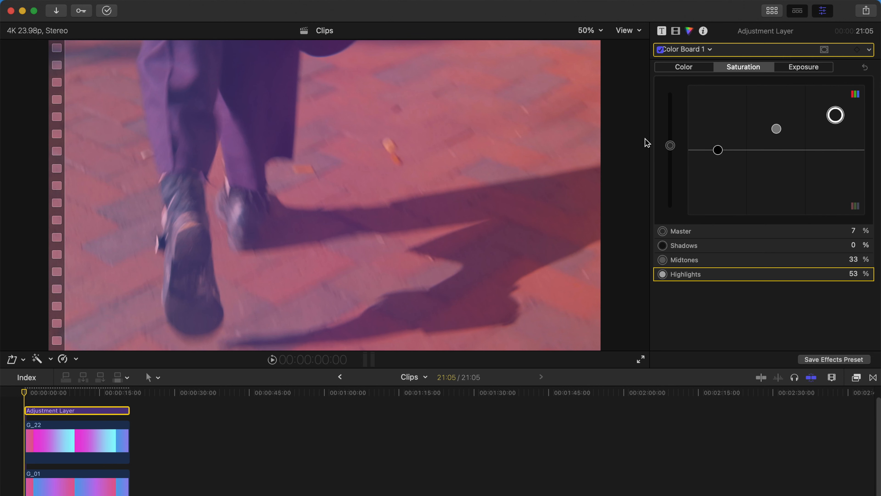
pyautogui.press('v')
pyautogui.press('v')
pyautogui.press('v')
pyautogui.moveTo(48, 392); pyautogui.dragTo(78, 396)
pyautogui.press('v')
pyautogui.press('v')
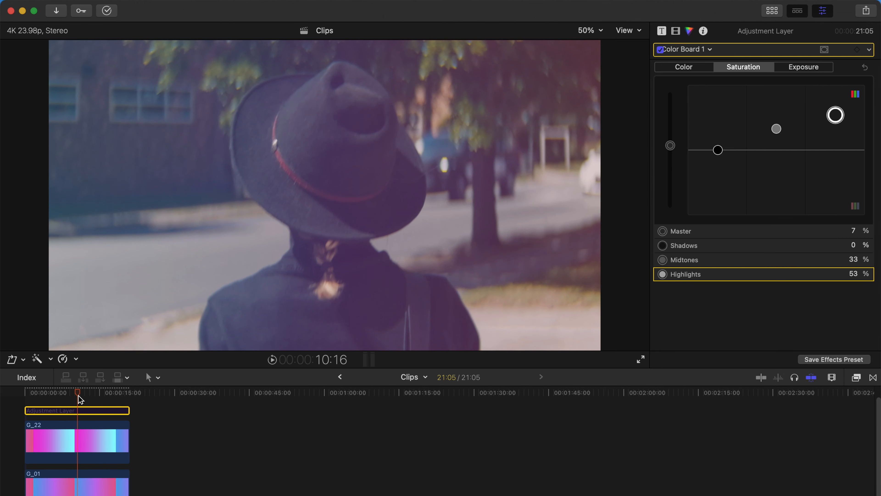
pyautogui.press('v')
pyautogui.press('v')
pyautogui.press('v')
pyautogui.press('v')
pyautogui.press('v')
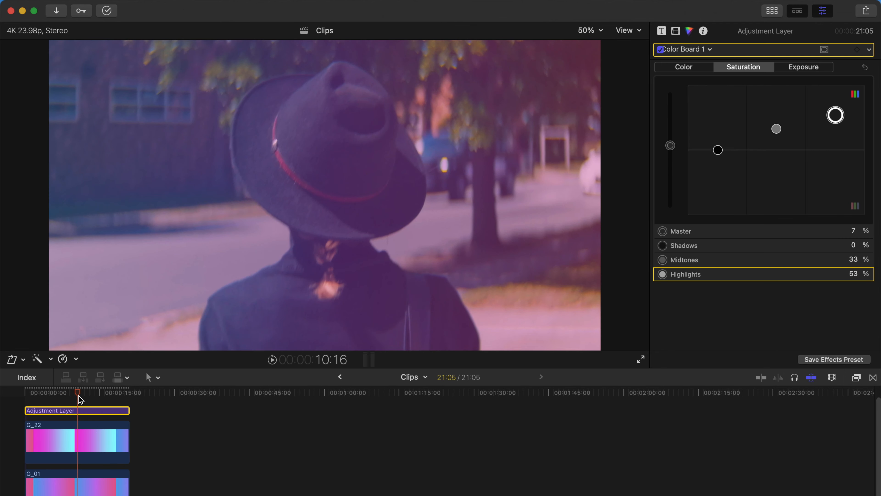
pyautogui.press('v')
pyautogui.press('v')
pyautogui.press('v')
pyautogui.click(109, 398)
pyautogui.press('v')
pyautogui.press('v')
pyautogui.press('v')
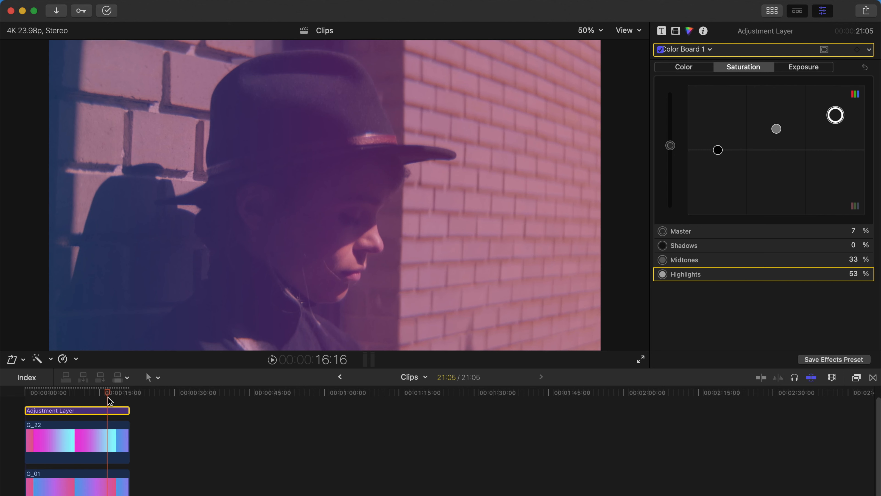
pyautogui.moveTo(109, 397); pyautogui.dragTo(76, 400)
pyautogui.press('v')
pyautogui.press('v')
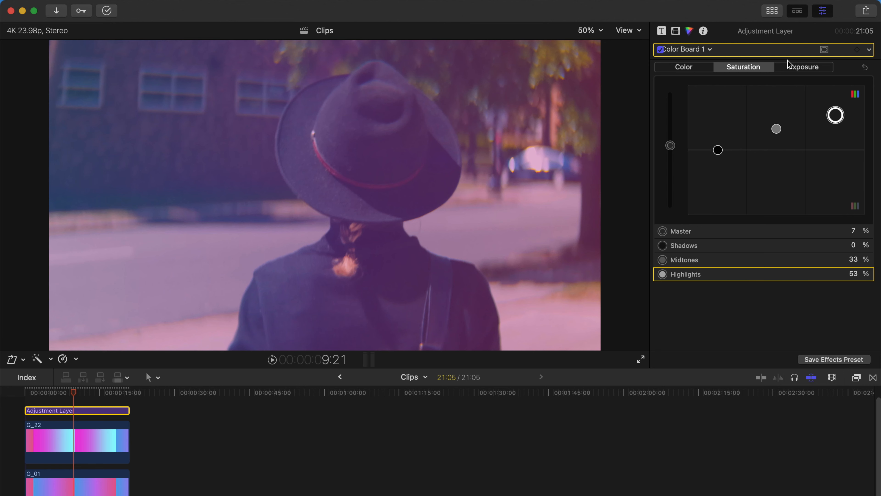
# Try the Color Board's master exposure at -23% and at 17%, and undo the adjustment
pyautogui.click(793, 66)
pyautogui.moveTo(672, 151); pyautogui.dragTo(677, 168)
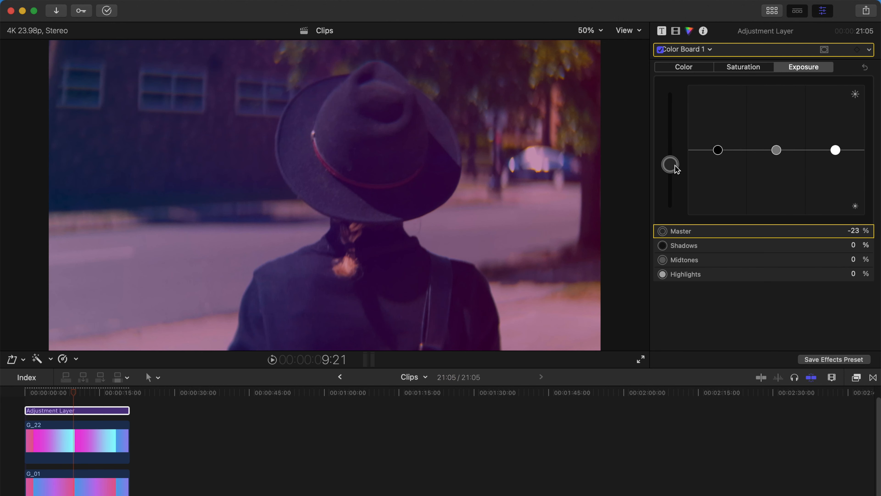
pyautogui.moveTo(676, 169); pyautogui.dragTo(679, 144)
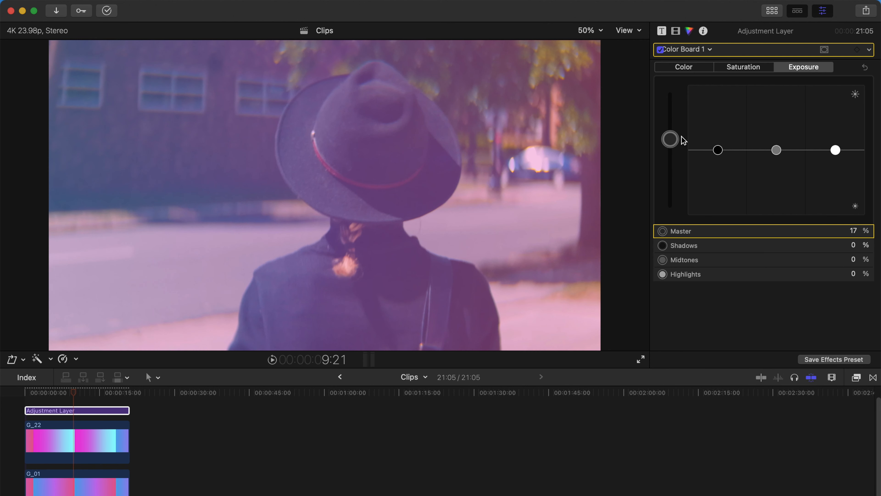
pyautogui.press('super+z')
# Set the Color Board exposure to -5% for shadows and 2% for midtones, and raise the highlights slightly
pyautogui.moveTo(717, 153); pyautogui.dragTo(718, 157)
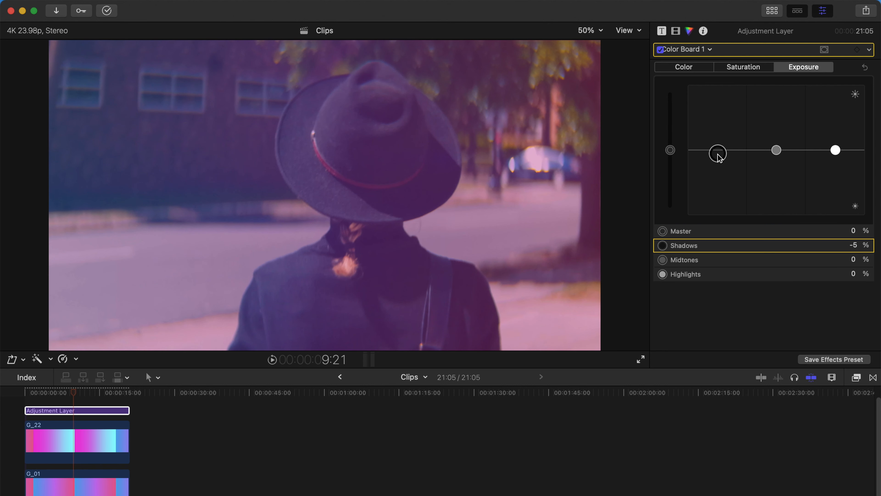
pyautogui.click(774, 149)
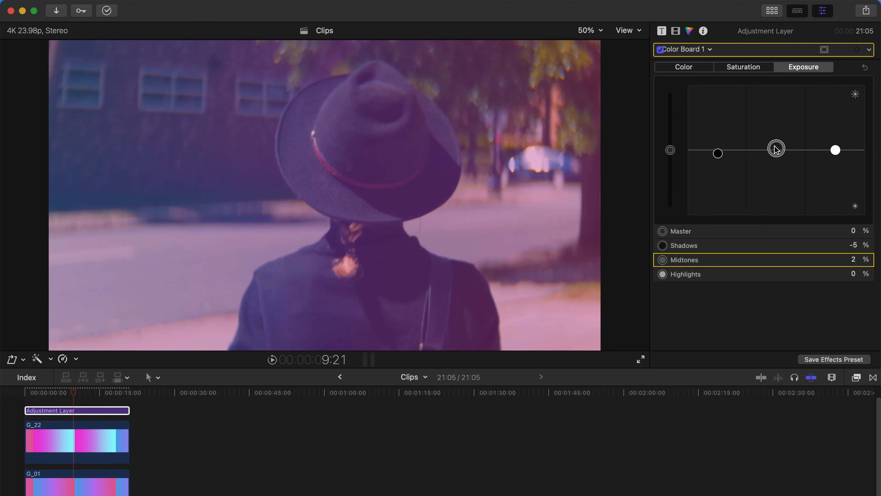
pyautogui.moveTo(835, 144); pyautogui.dragTo(835, 142)
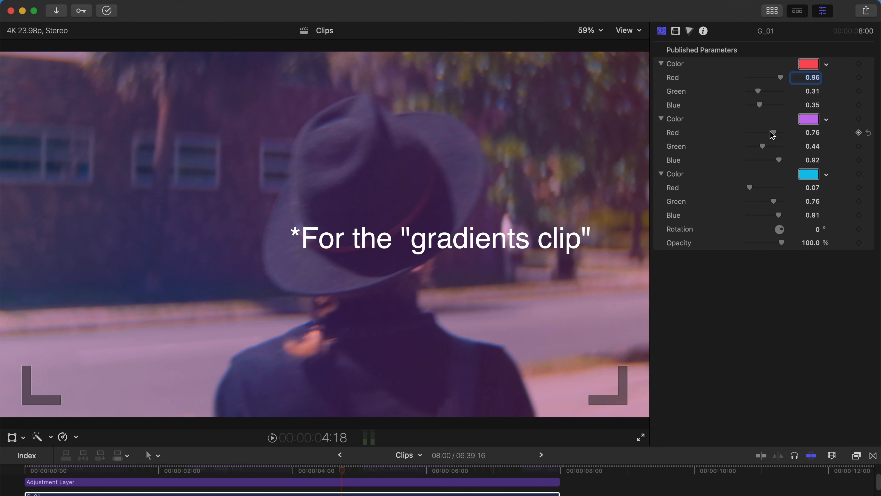
# Try lowering the red value of G_01's second gradient color to 0.59, and reset it
pyautogui.moveTo(776, 135); pyautogui.dragTo(770, 134)
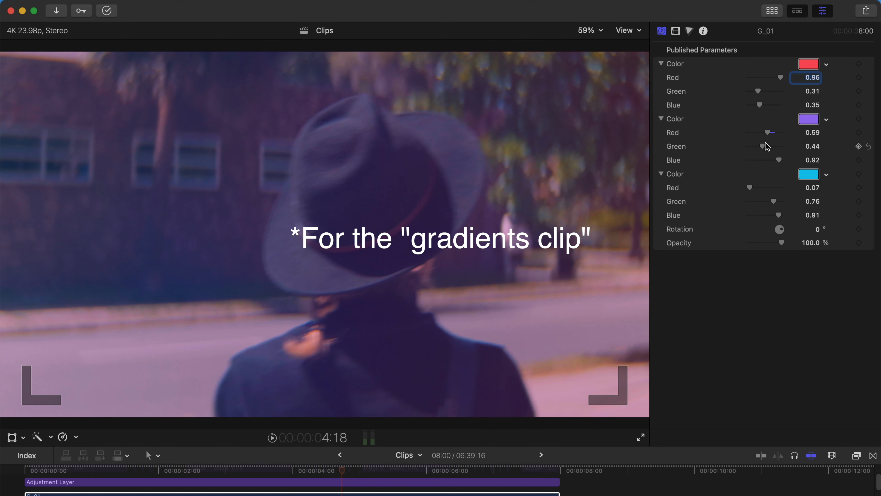
pyautogui.click(826, 119)
pyautogui.click(794, 151)
pyautogui.click(863, 134)
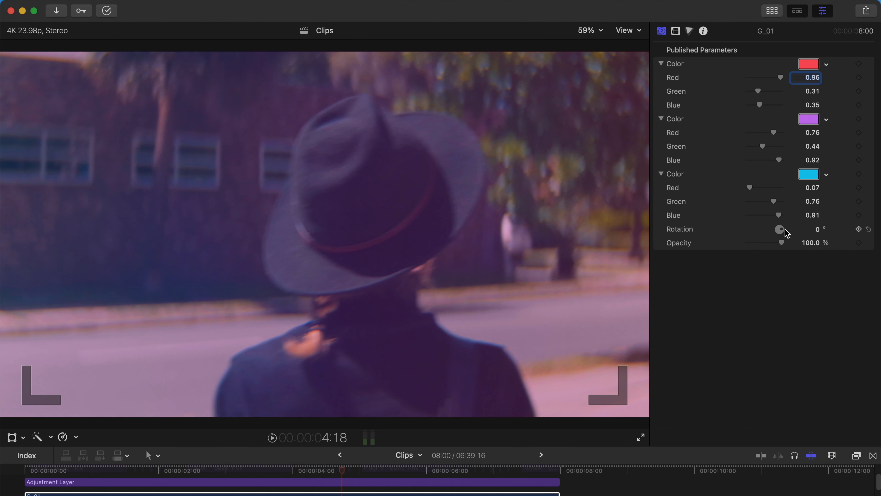
# Rotate the G_01 gradient by changing its published Rotation parameter
pyautogui.moveTo(779, 228); pyautogui.dragTo(762, 245)
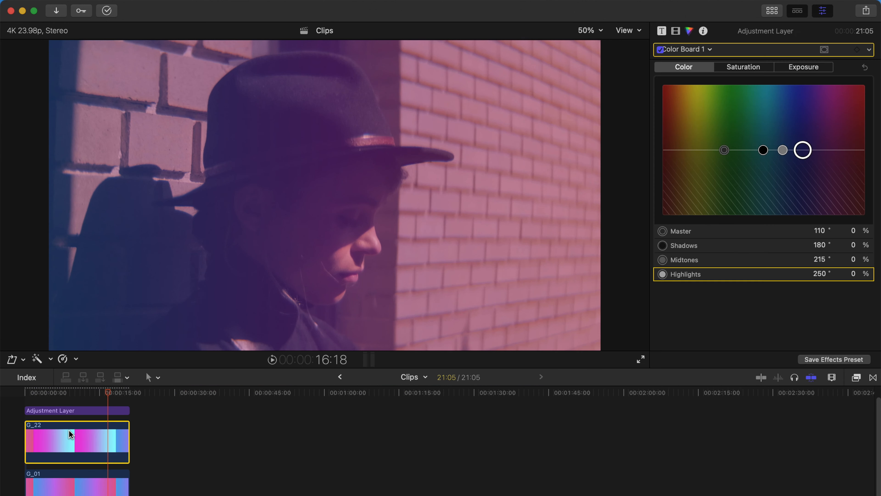
# Compare the brick-wall shot at 16:18 with the G_22 and G_01 gradient overlays each disabled and enabled, leaving both enabled
pyautogui.click(69, 432)
pyautogui.press('v')
pyautogui.press('v')
pyautogui.press('v')
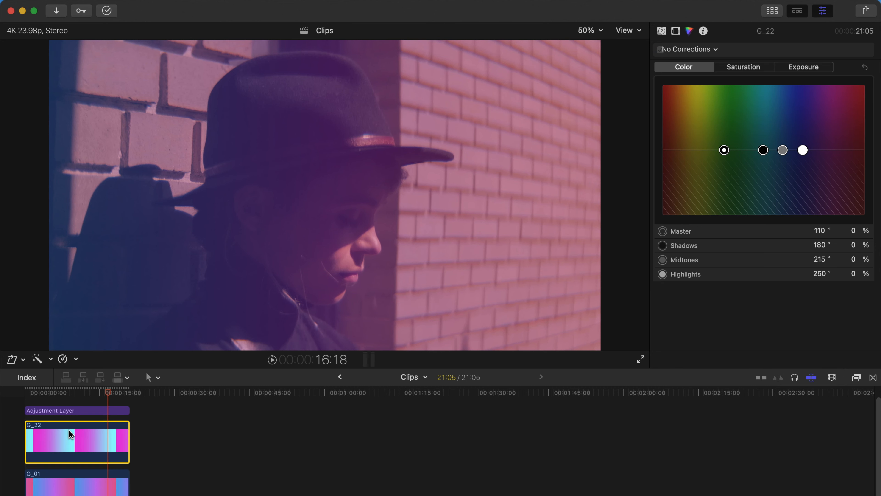
pyautogui.click(108, 486)
pyautogui.press('v')
pyautogui.press('v')
pyautogui.press('v')
pyautogui.press('v')
pyautogui.click(88, 451)
pyautogui.press('v')
pyautogui.press('v')
# Set the opacity of the G_22 gradient overlay to 3.53% and of the G_01 overlay to 7.06%
pyautogui.click(679, 30)
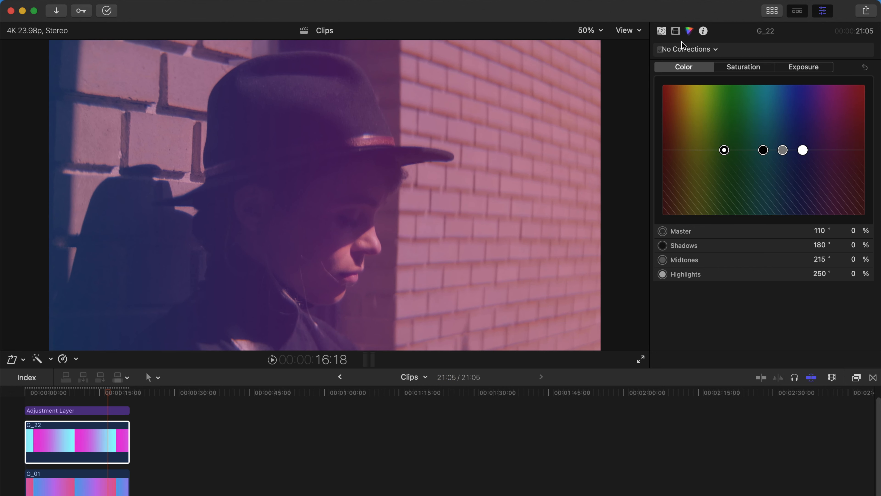
pyautogui.moveTo(719, 80); pyautogui.dragTo(721, 82)
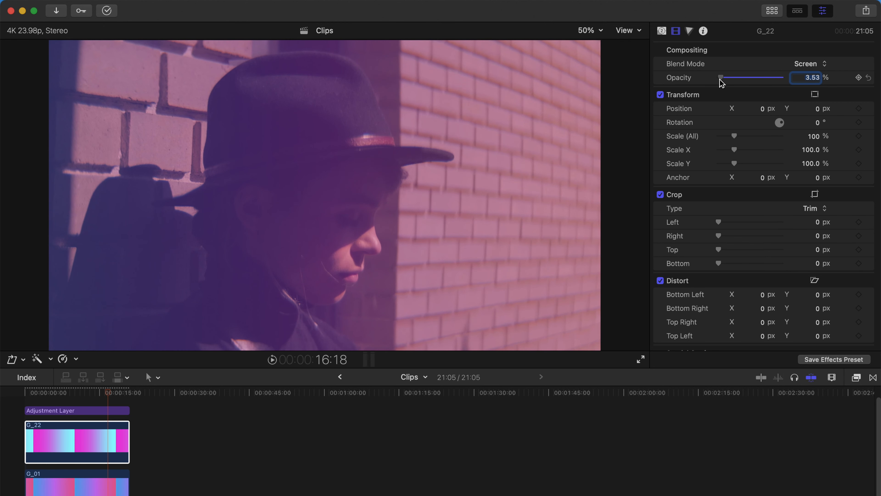
pyautogui.click(97, 490)
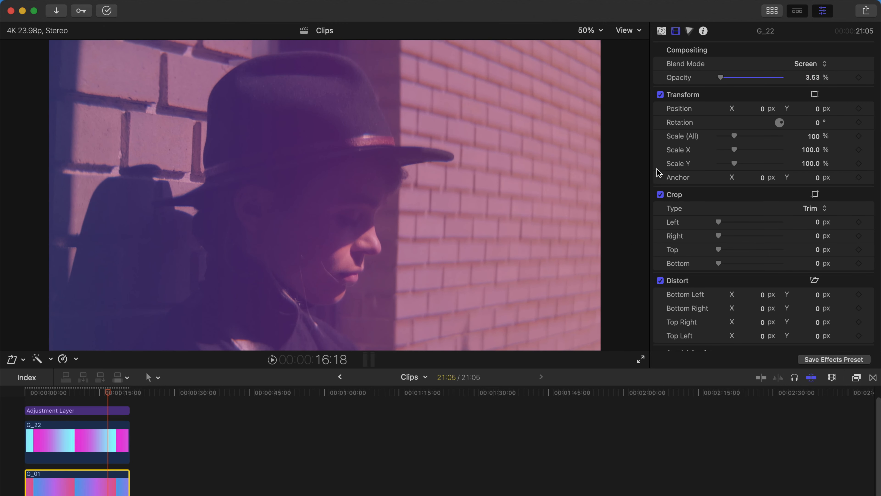
pyautogui.moveTo(725, 78); pyautogui.dragTo(724, 80)
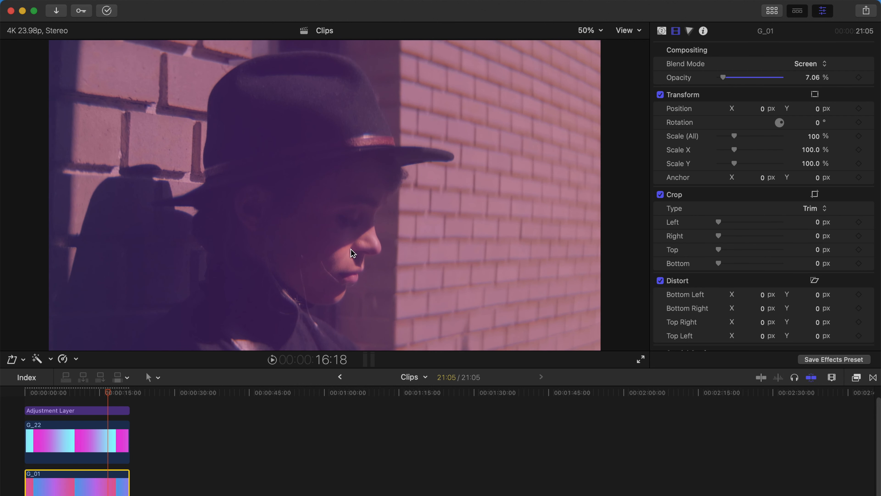
# Check each gradient overlay's effect at its new opacity by repeatedly disabling and enabling G_22 and G_01, and select G_01
pyautogui.click(106, 452)
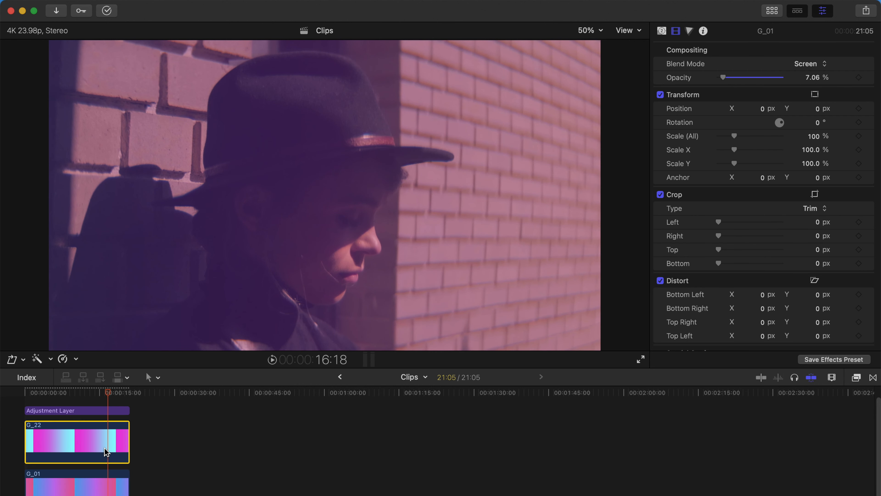
pyautogui.press('v')
pyautogui.press('v')
pyautogui.press('v')
pyautogui.press('v')
pyautogui.press('v')
pyautogui.press('v')
pyautogui.click(118, 487)
pyautogui.press('v')
pyautogui.press('v')
pyautogui.press('v')
pyautogui.press('v')
pyautogui.click(114, 437)
pyautogui.press('v')
pyautogui.press('v')
pyautogui.click(109, 484)
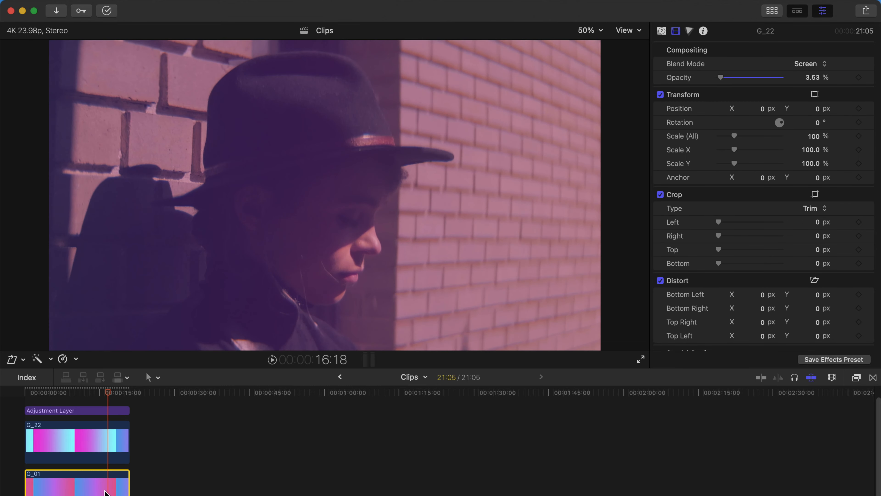